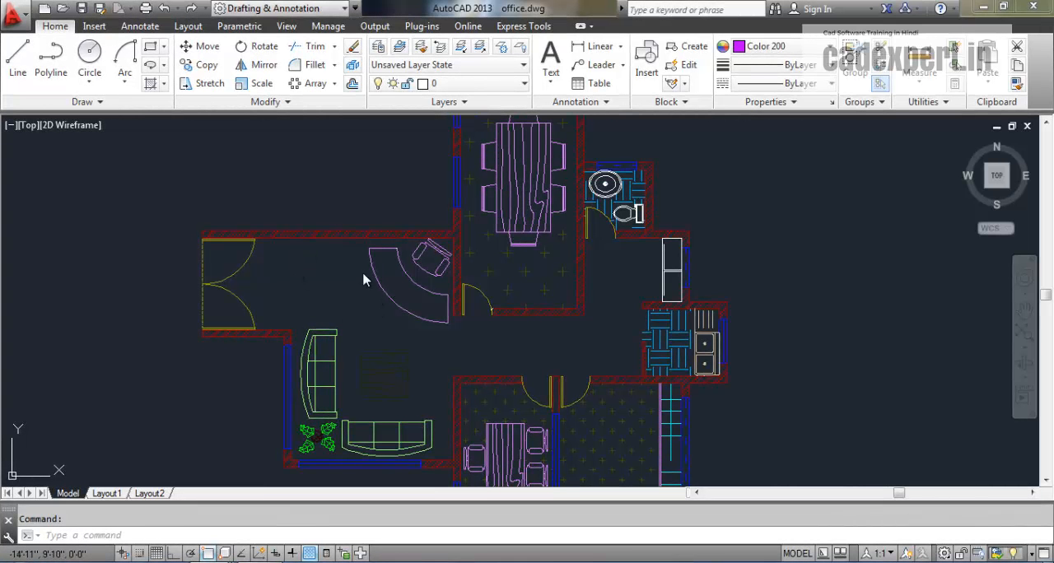
{"action": "scroll", "coordinate": [361, 280], "scroll_direction": "down", "scroll_amount": 4}
{"action": "scroll", "coordinate": [364, 295], "scroll_direction": "up", "scroll_amount": 6}
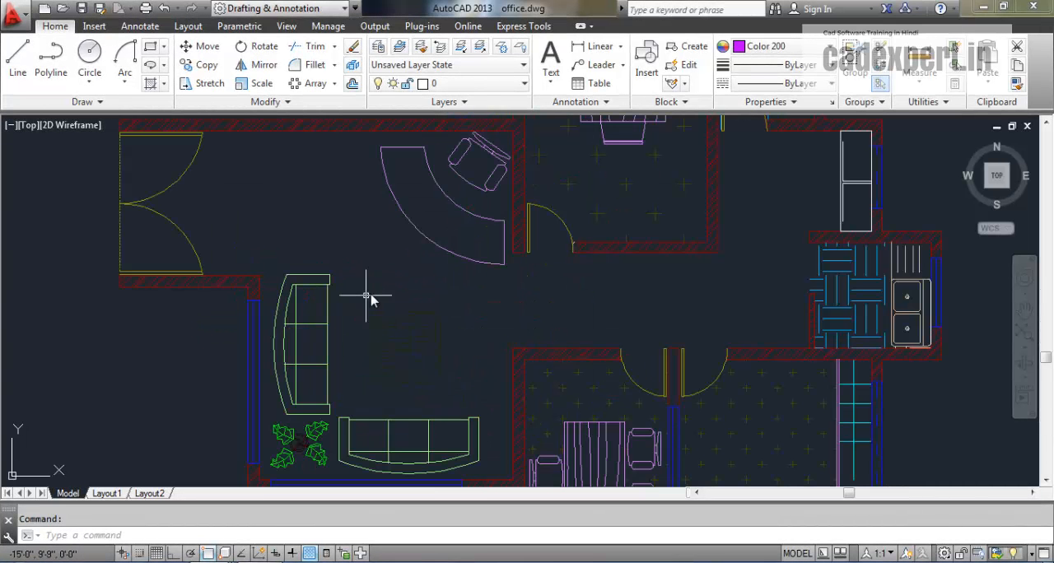
{"action": "mouse_move", "coordinate": [374, 325]}
{"action": "middle_mouse_down"}
{"action": "mouse_move", "coordinate": [377, 348]}
{"action": "mouse_move", "coordinate": [353, 366]}
{"action": "middle_mouse_up"}
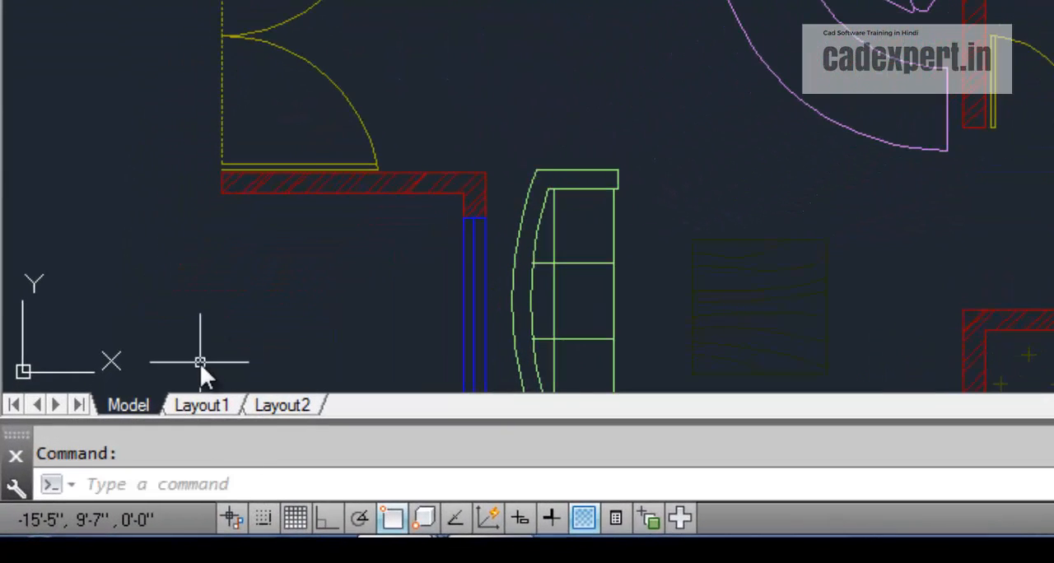
{"action": "left_click", "coordinate": [244, 485]}
{"action": "type", "text": "M"}
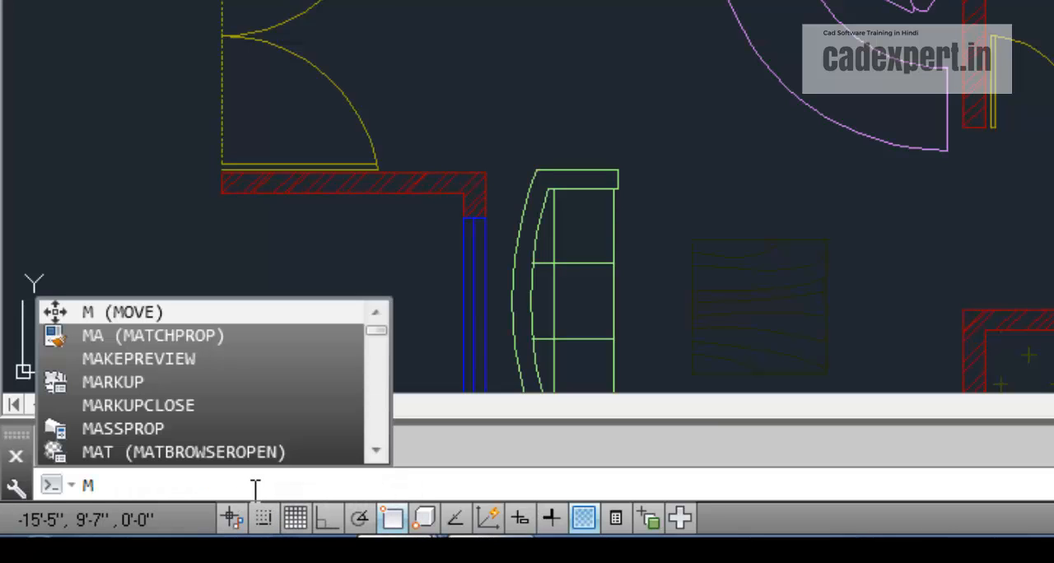
{"action": "key", "text": "Return"}
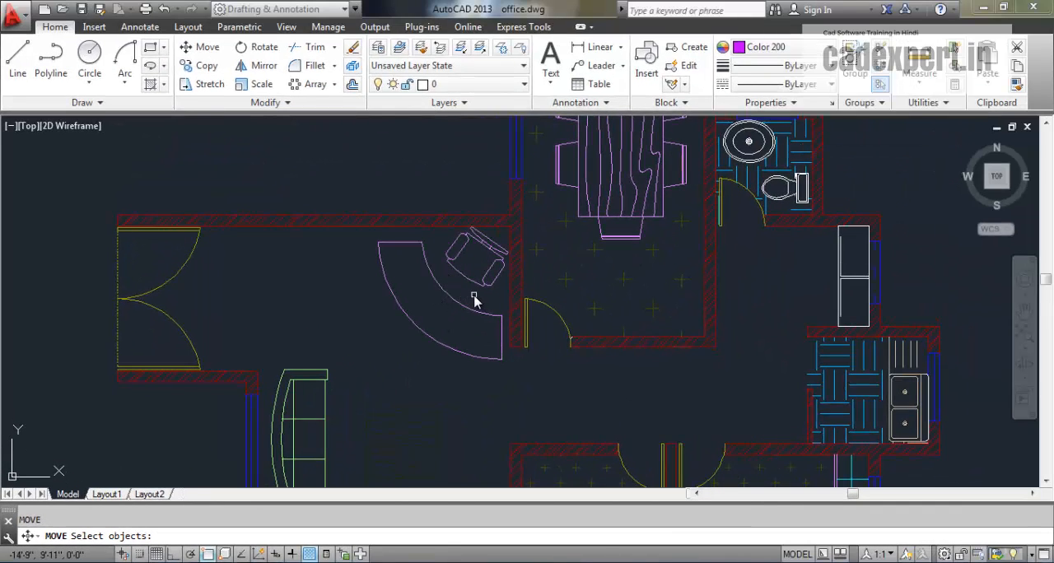
{"action": "key", "text": "Escape"}
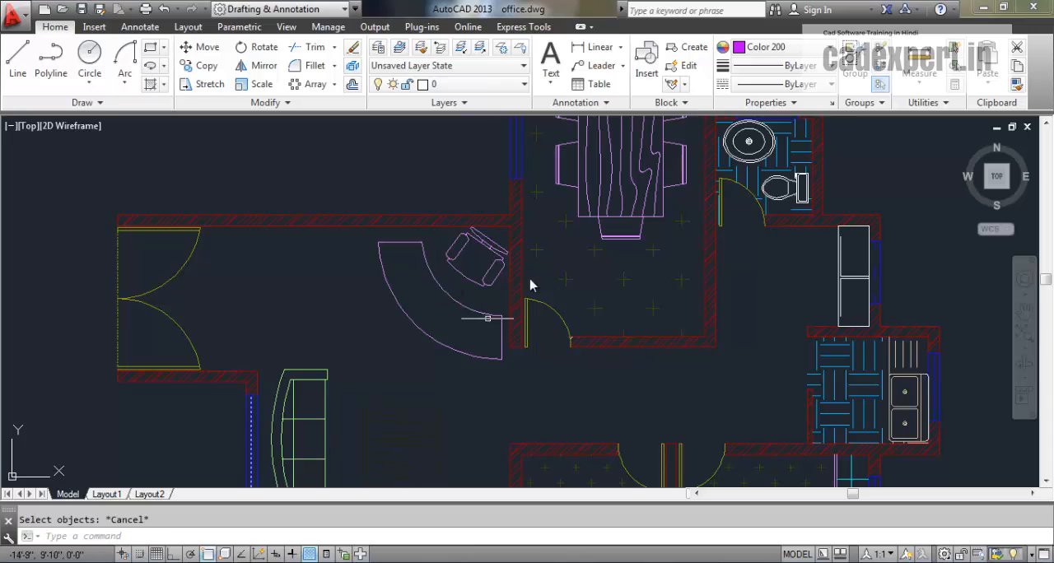
- Move the chair behind the curved reception desk to the open floor beside the double entrance door, using its backrest as base point
{"action": "left_click", "coordinate": [205, 536]}
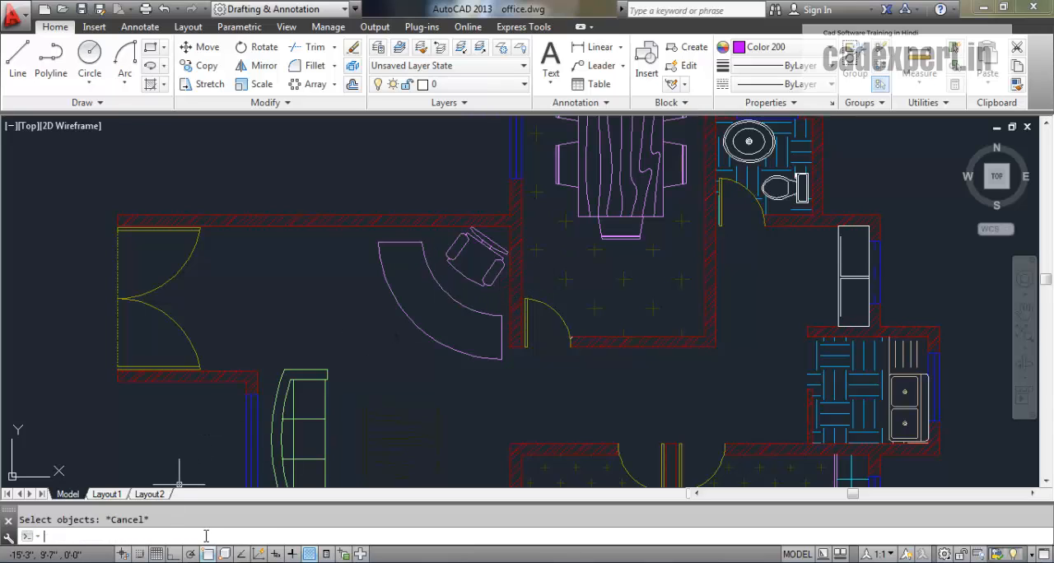
{"action": "type", "text": "M"}
{"action": "key", "text": "Return"}
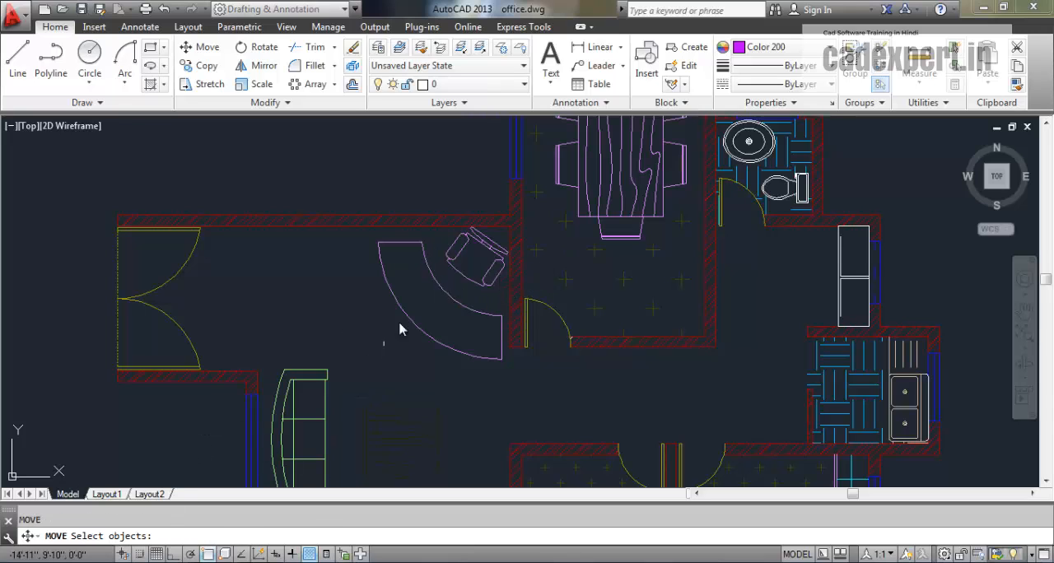
{"action": "left_click", "coordinate": [482, 307]}
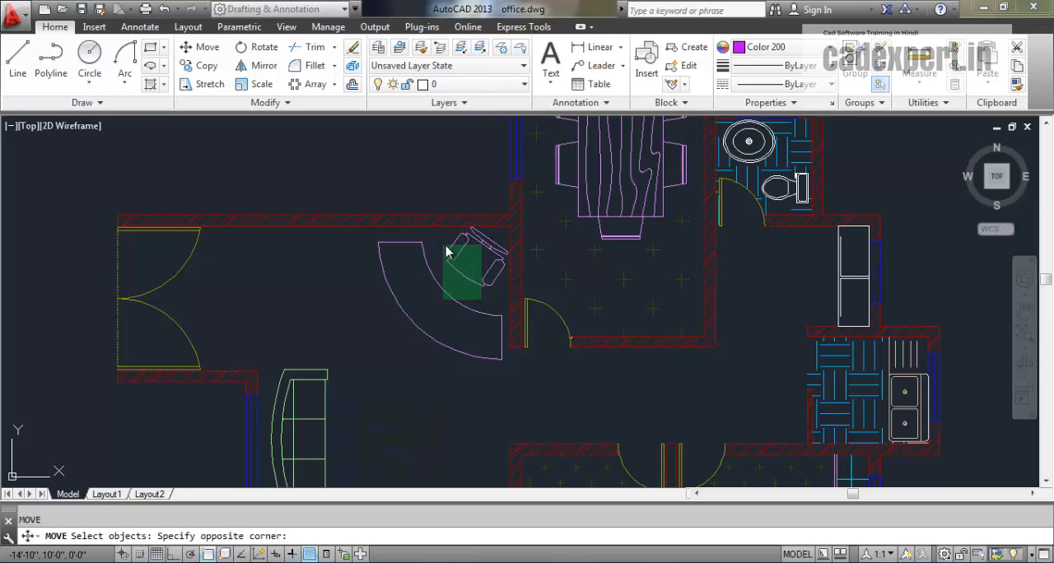
{"action": "left_click", "coordinate": [473, 255]}
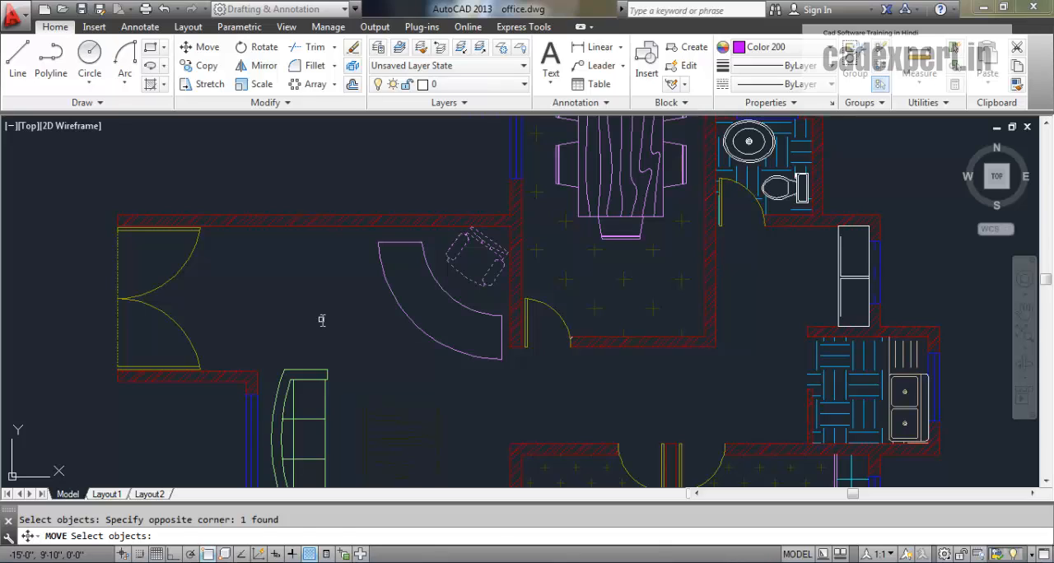
{"action": "key", "text": "Return"}
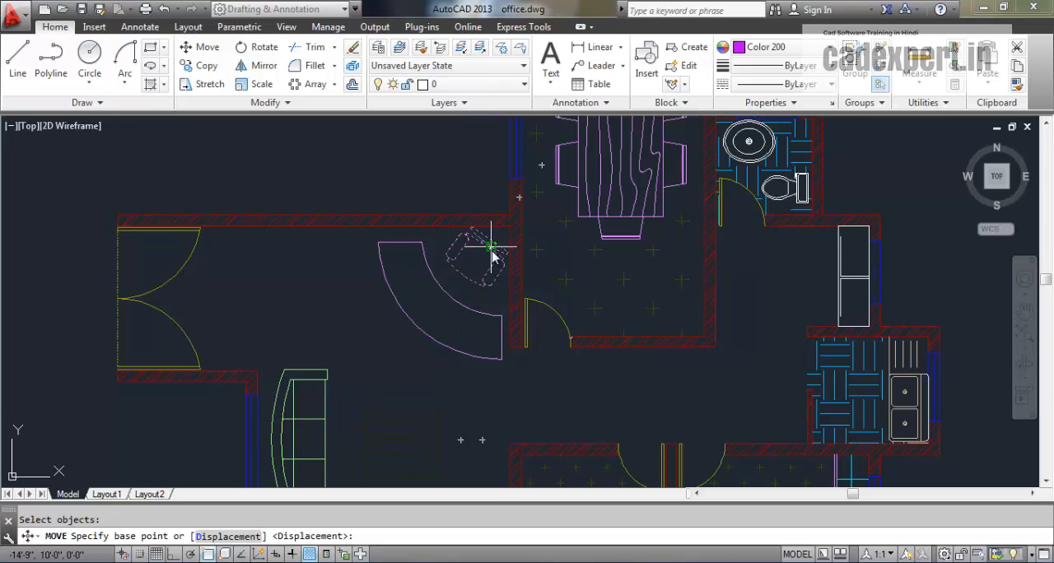
{"action": "scroll", "coordinate": [486, 263], "scroll_direction": "up", "scroll_amount": 4}
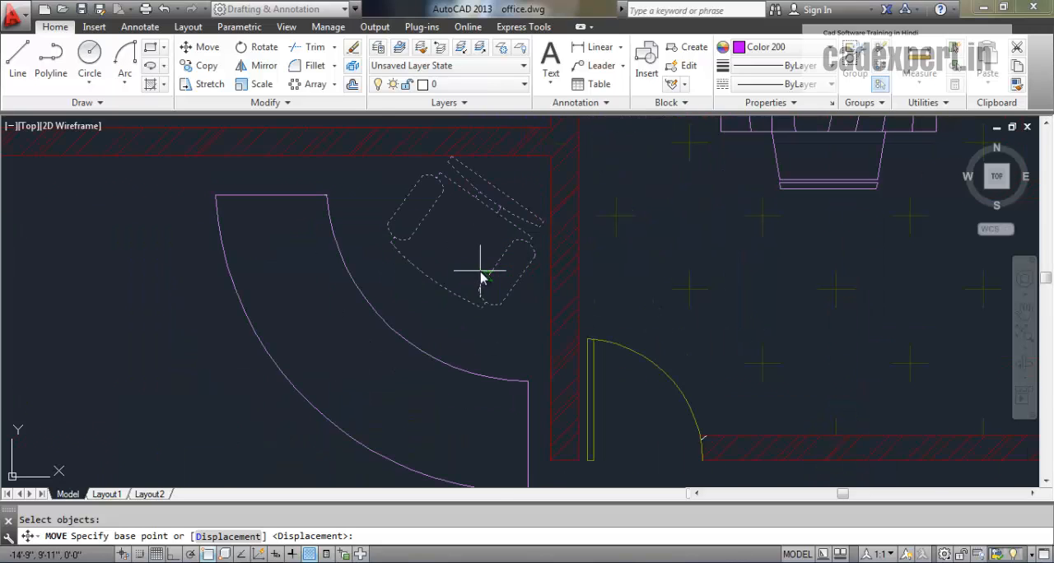
{"action": "left_click", "coordinate": [496, 193]}
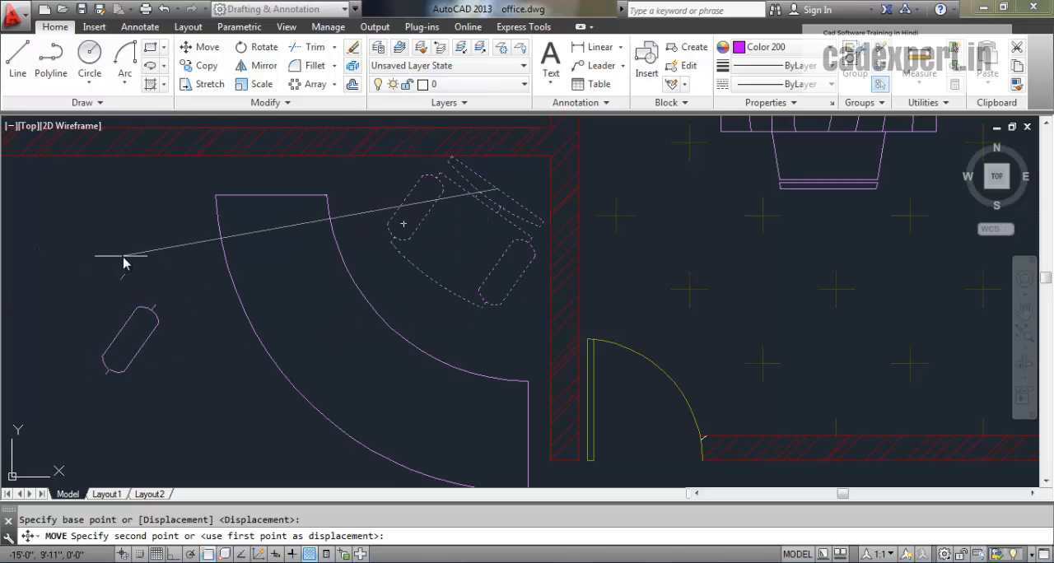
{"action": "middle_click_drag", "start_coordinate": [168, 248], "coordinate": [359, 243]}
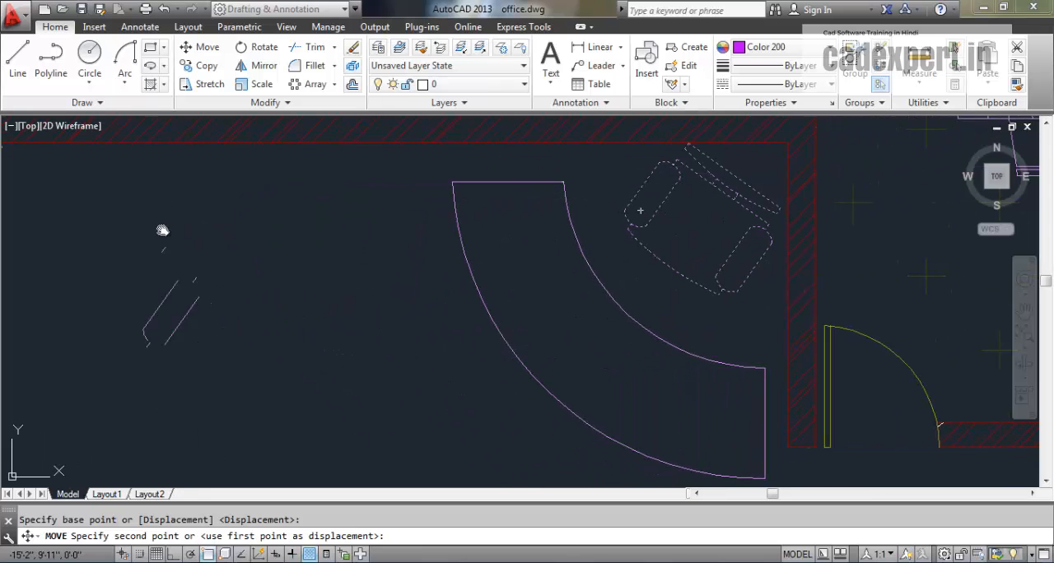
{"action": "middle_click_drag", "start_coordinate": [236, 227], "coordinate": [324, 225]}
{"action": "scroll", "coordinate": [324, 226], "scroll_direction": "down", "scroll_amount": 2}
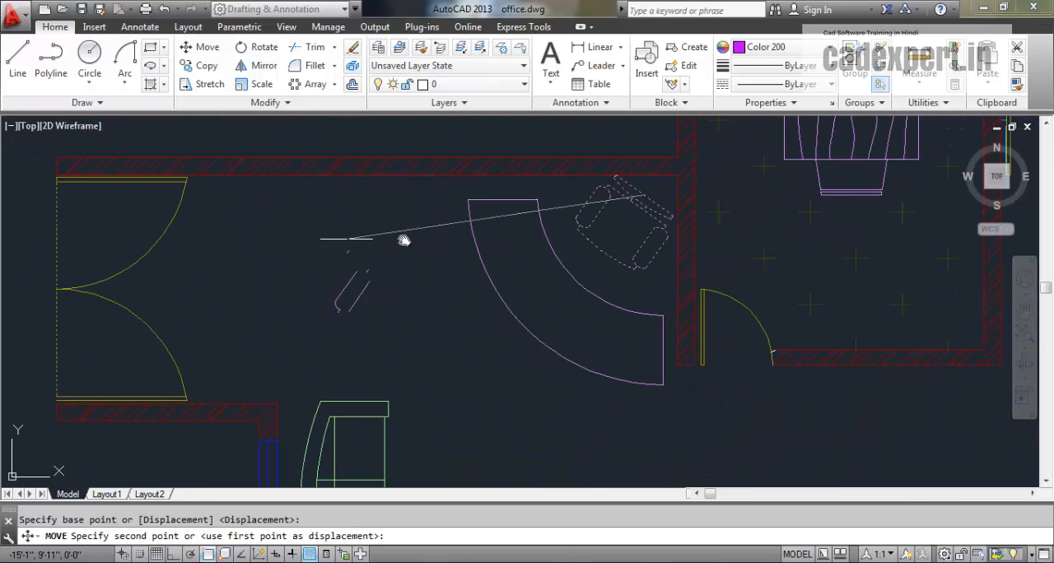
{"action": "left_click", "coordinate": [296, 217]}
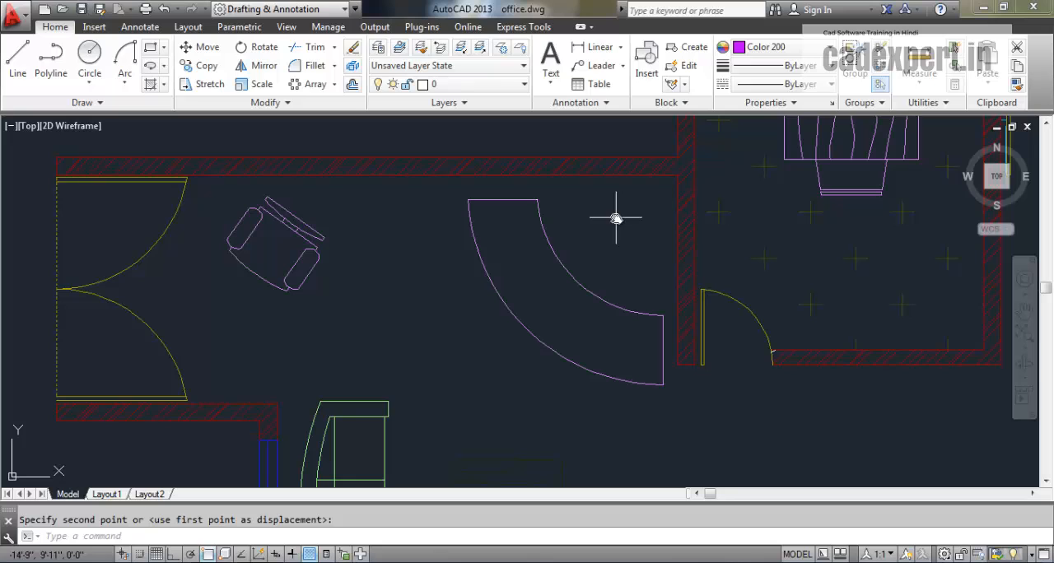
- Move the chair from beside the entrance door back behind the curved reception desk, using a point on its backrest as base
{"action": "type", "text": "m"}
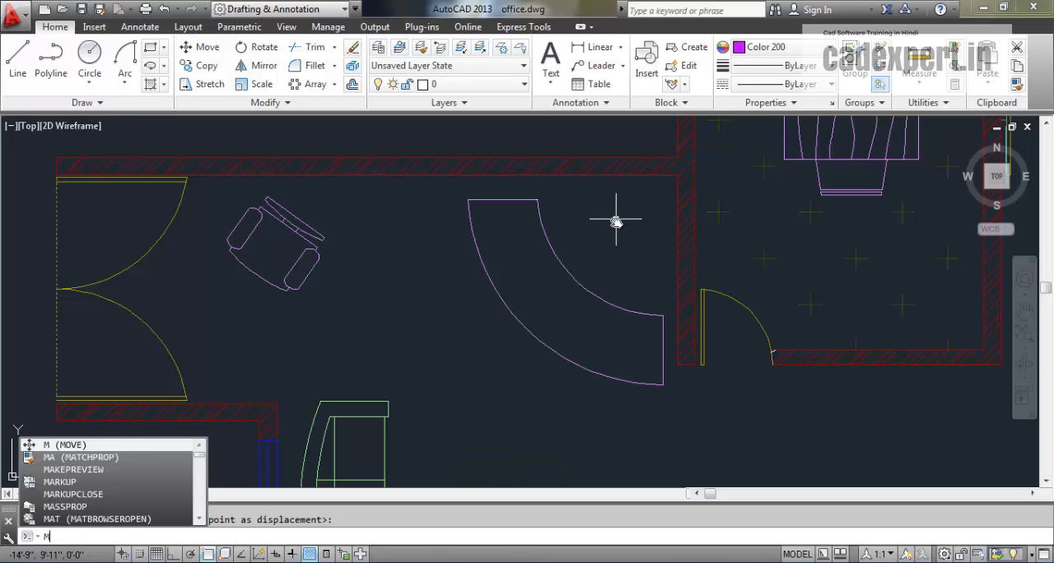
{"action": "key", "text": "Return"}
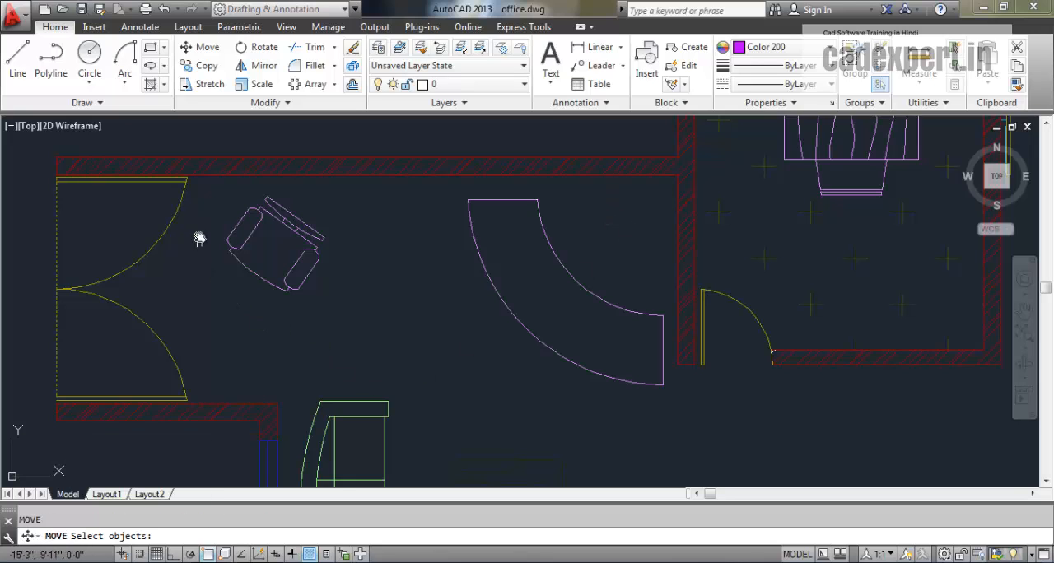
{"action": "left_click", "coordinate": [223, 199]}
{"action": "left_click", "coordinate": [329, 299]}
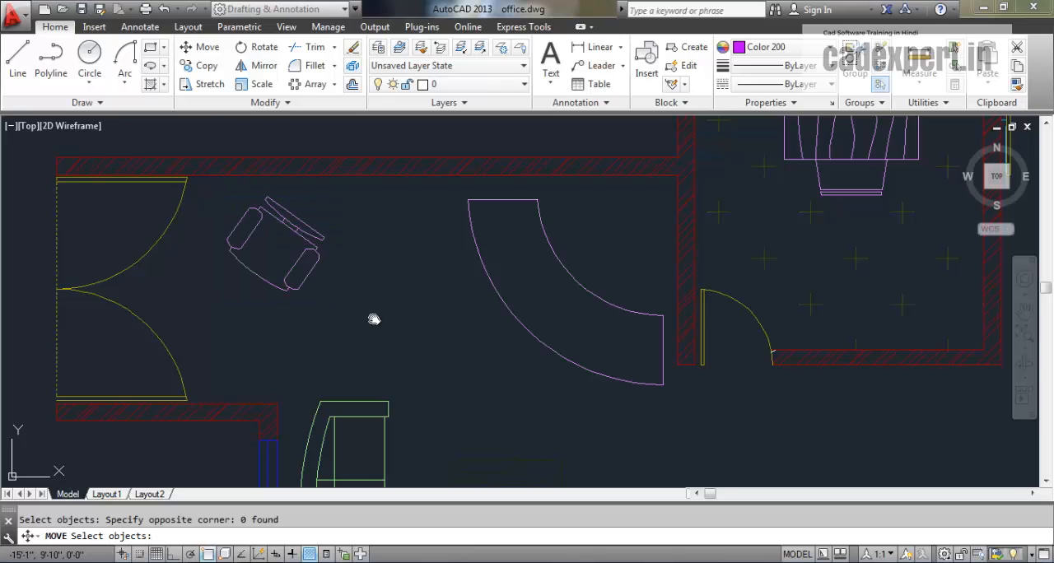
{"action": "left_click", "coordinate": [343, 316]}
{"action": "left_click", "coordinate": [242, 204]}
{"action": "key", "text": "Return"}
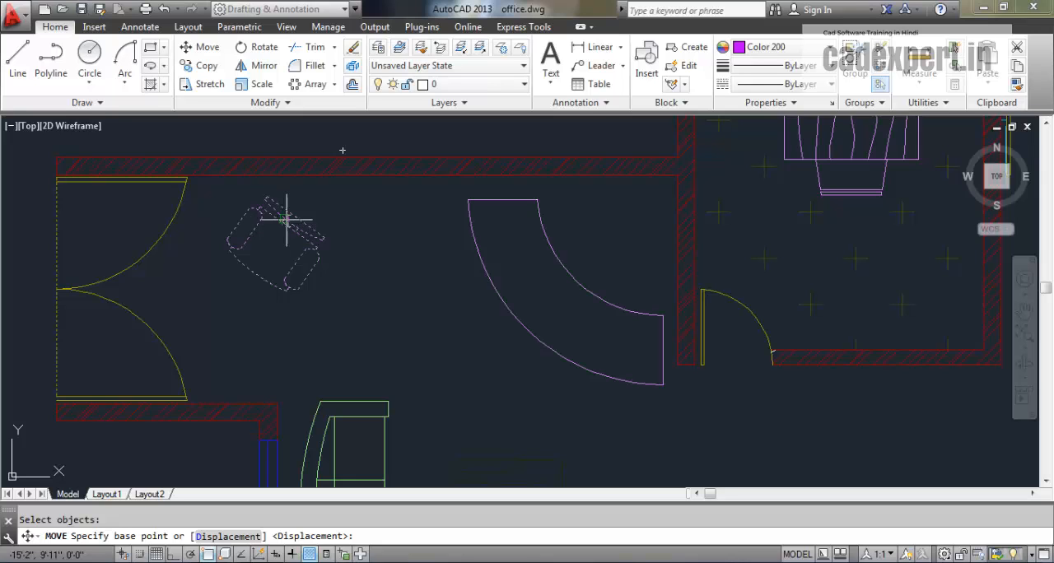
{"action": "scroll", "coordinate": [288, 222], "scroll_direction": "up", "scroll_amount": 2}
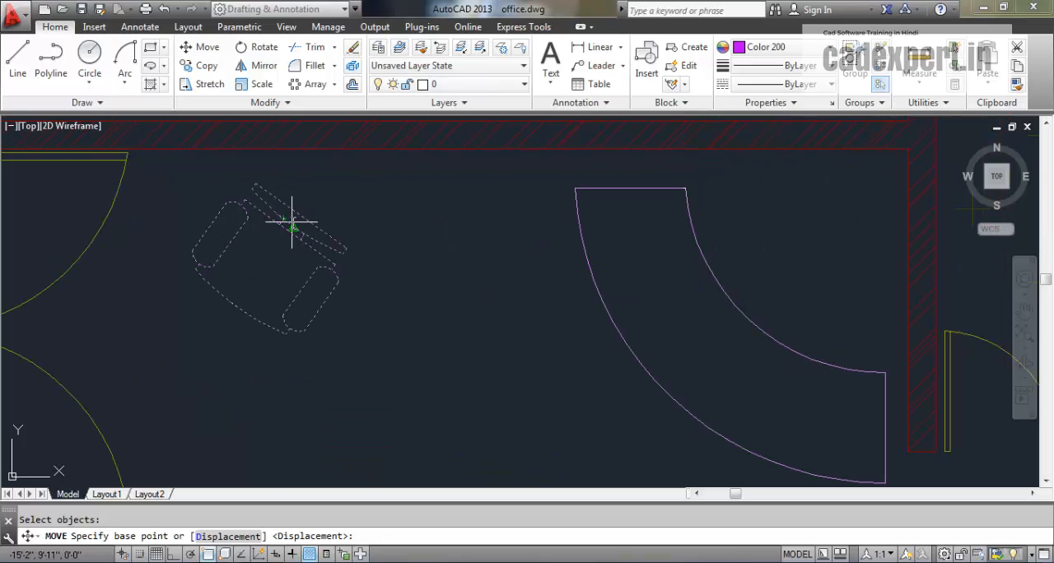
{"action": "left_click", "coordinate": [294, 224]}
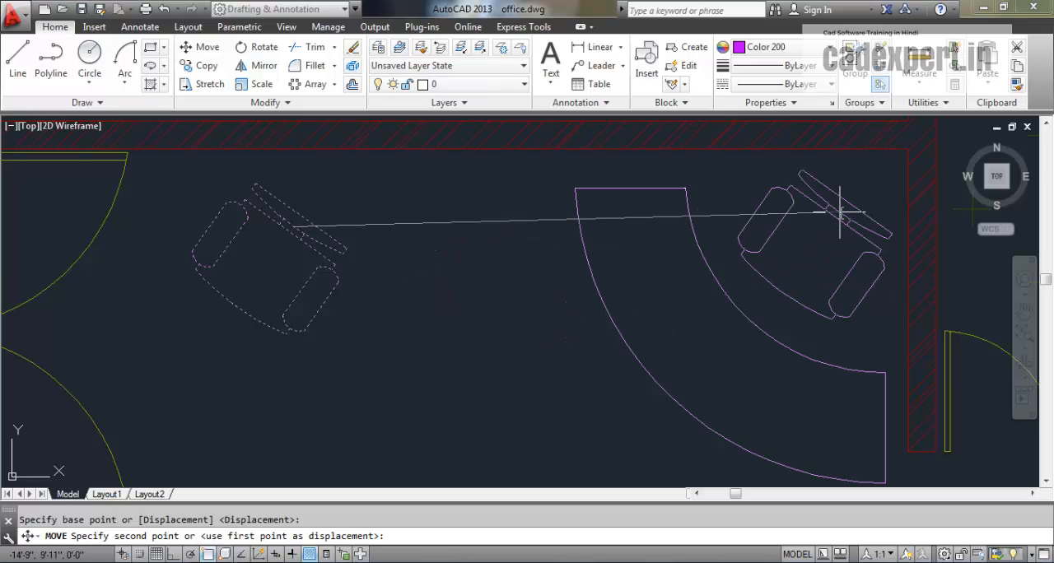
{"action": "left_click", "coordinate": [839, 212]}
- Rotate the chair behind the curved desk by 10 degrees about the lower endpoint of its front seat edge
{"action": "middle_click_drag", "start_coordinate": [573, 365], "coordinate": [574, 328]}
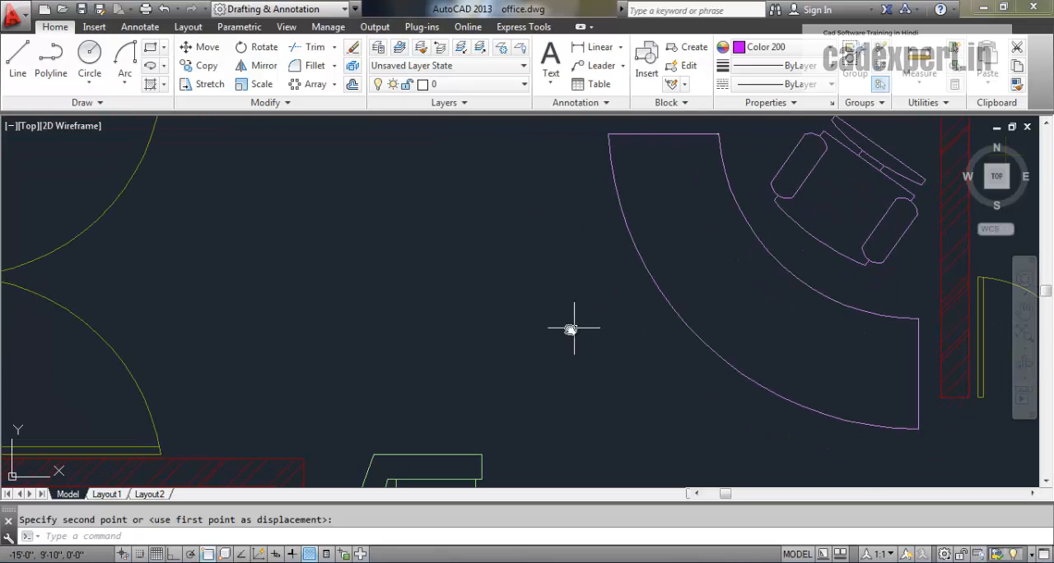
{"action": "scroll", "coordinate": [518, 350], "scroll_direction": "down", "scroll_amount": 2}
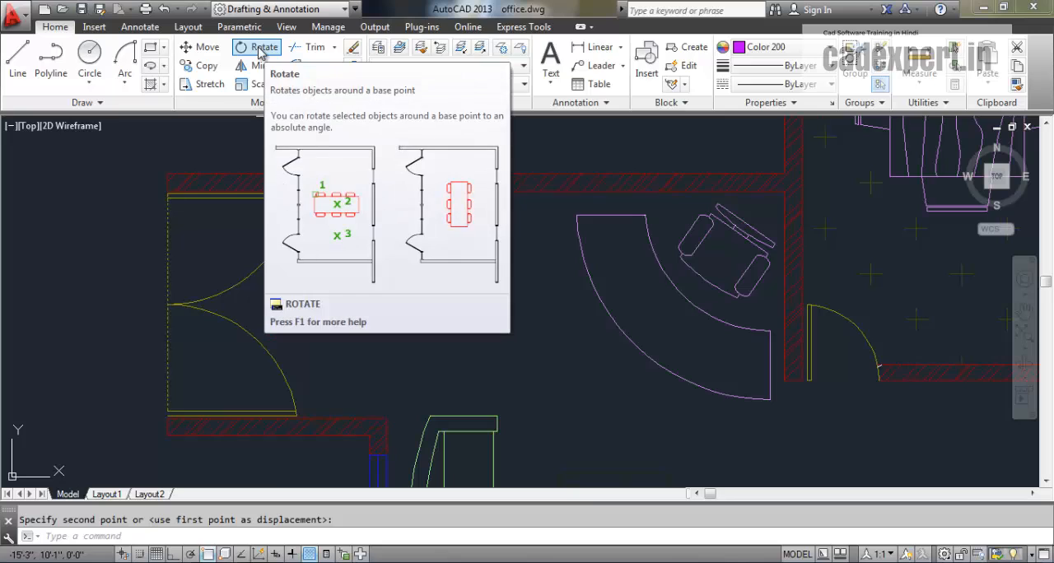
{"action": "left_click", "coordinate": [130, 533]}
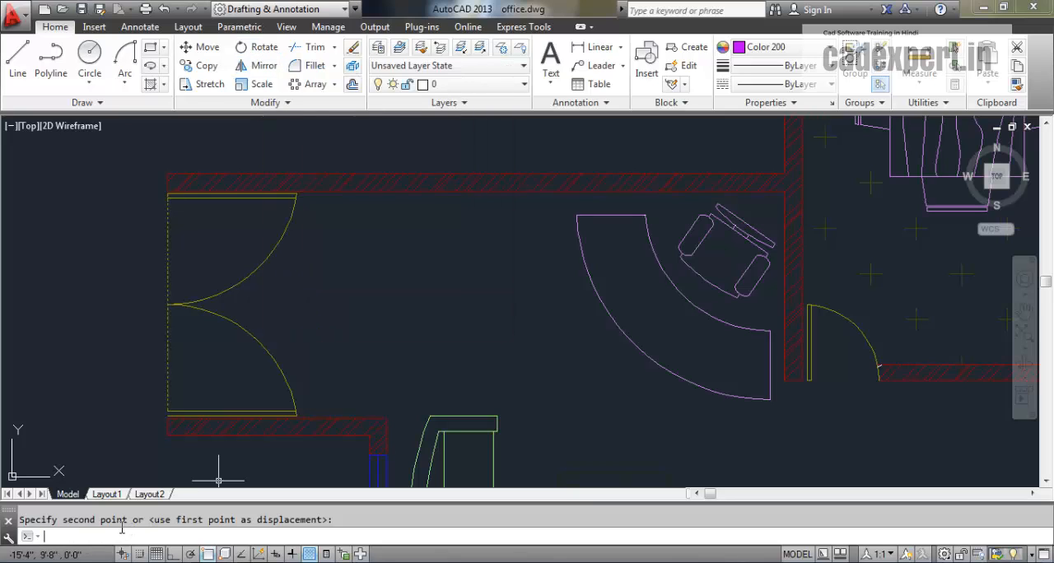
{"action": "type", "text": "RO"}
{"action": "key", "text": "Return"}
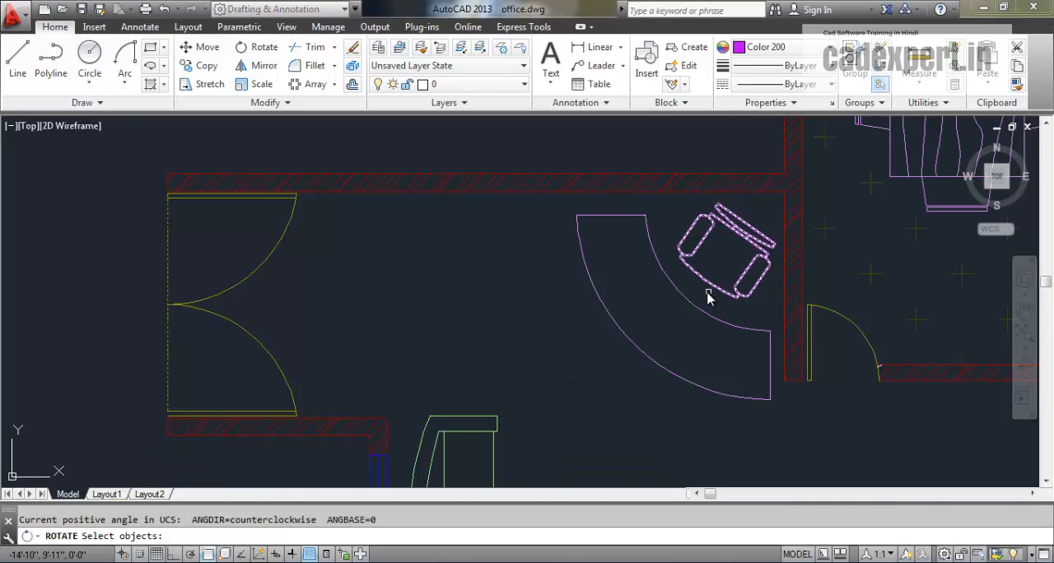
{"action": "scroll", "coordinate": [714, 289], "scroll_direction": "up", "scroll_amount": 4}
{"action": "scroll", "coordinate": [714, 316], "scroll_direction": "down", "scroll_amount": 3}
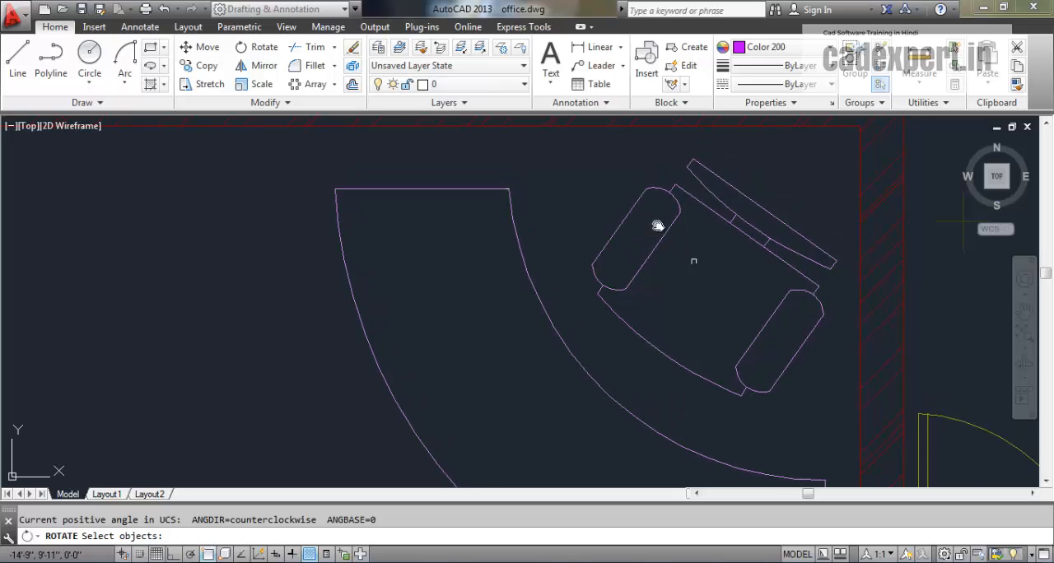
{"action": "left_click", "coordinate": [691, 433]}
{"action": "left_click", "coordinate": [702, 332]}
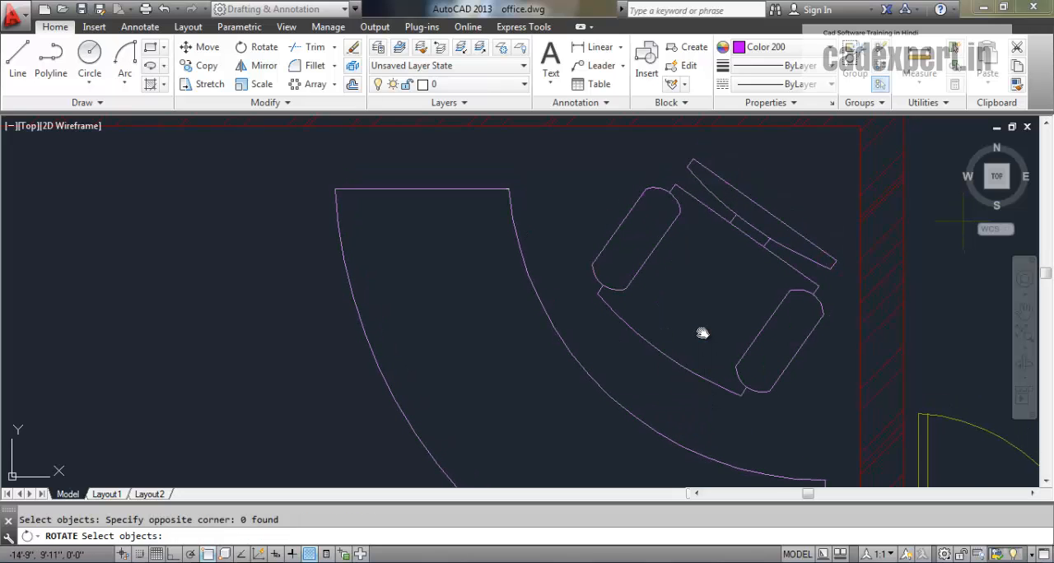
{"action": "left_click", "coordinate": [694, 369]}
{"action": "scroll", "coordinate": [678, 321], "scroll_direction": "down", "scroll_amount": 4}
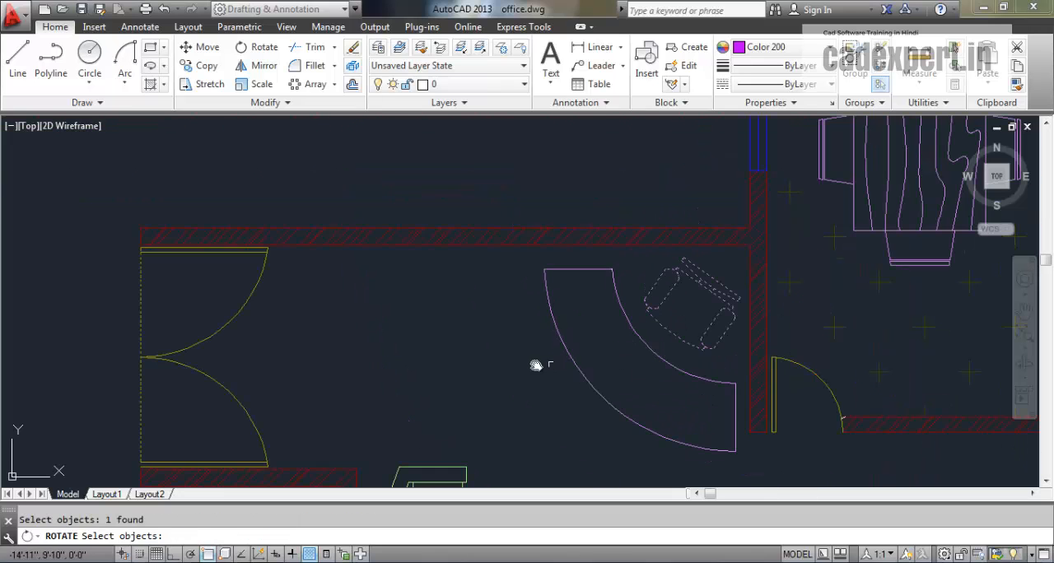
{"action": "middle_click_drag", "start_coordinate": [379, 366], "coordinate": [284, 365]}
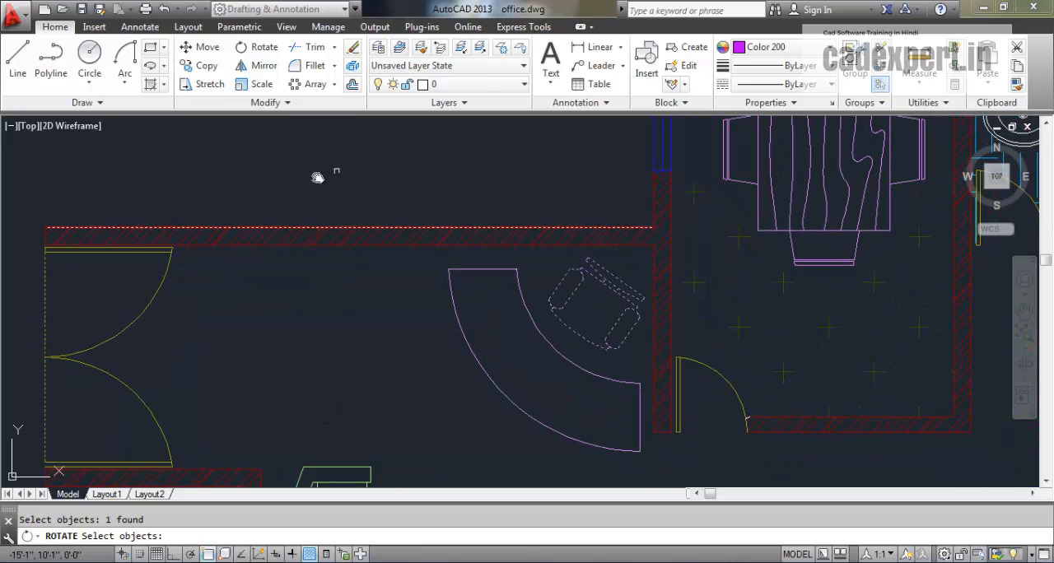
{"action": "key", "text": "Return"}
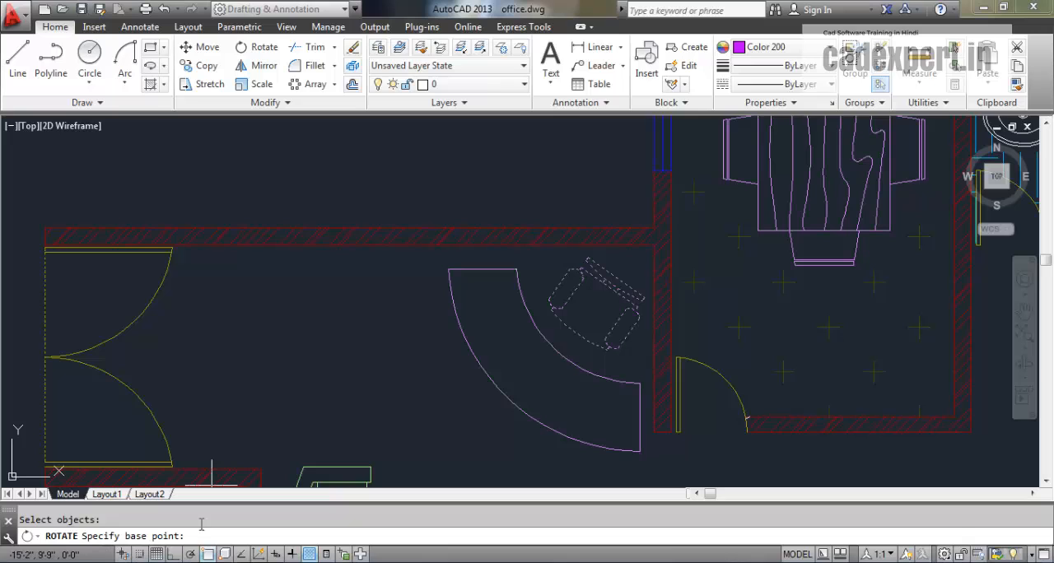
{"action": "scroll", "coordinate": [612, 356], "scroll_direction": "up", "scroll_amount": 4}
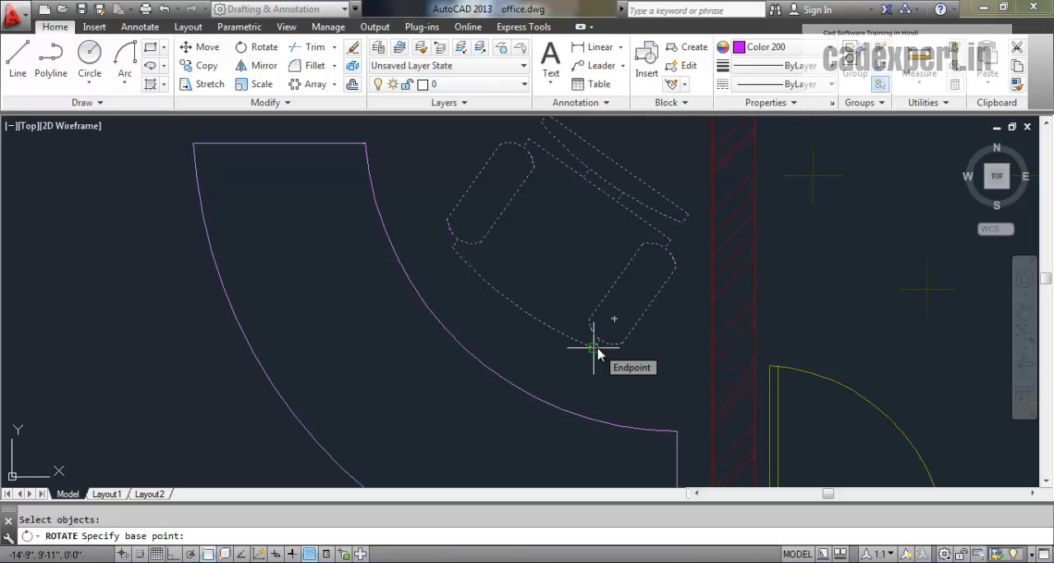
{"action": "left_click", "coordinate": [599, 353]}
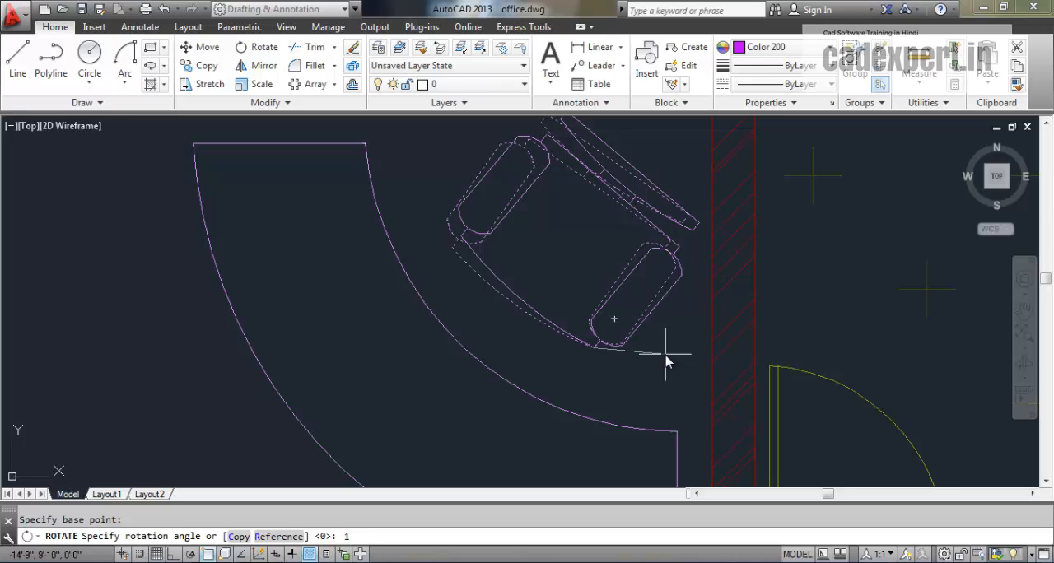
{"action": "key", "text": "Return"}
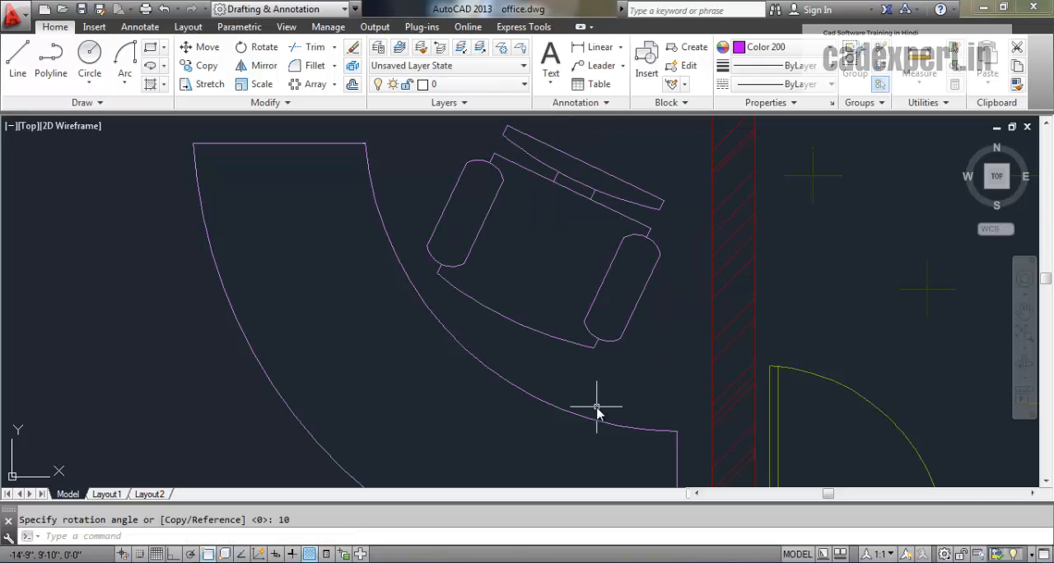
- Copy the chair behind the curved desk to the open floor beside the double entrance door, using a midpoint near its front seat corner as base
{"action": "scroll", "coordinate": [562, 440], "scroll_direction": "down", "scroll_amount": 4}
{"action": "mouse_move", "coordinate": [563, 440]}
{"action": "middle_mouse_down"}
{"action": "mouse_move", "coordinate": [522, 382]}
{"action": "mouse_move", "coordinate": [551, 347]}
{"action": "middle_mouse_up"}
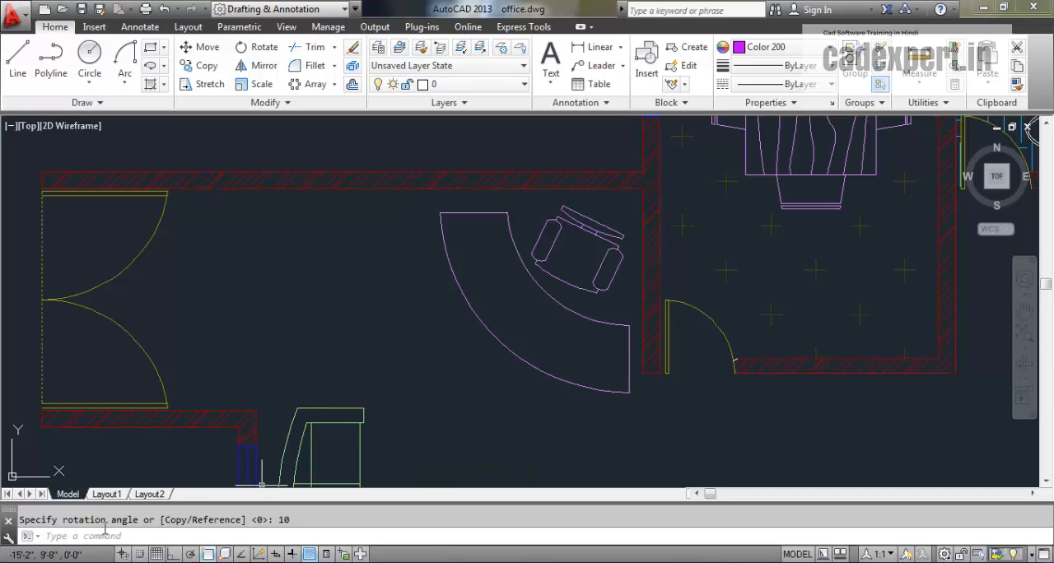
{"action": "left_click", "coordinate": [140, 537]}
{"action": "type", "text": "c"}
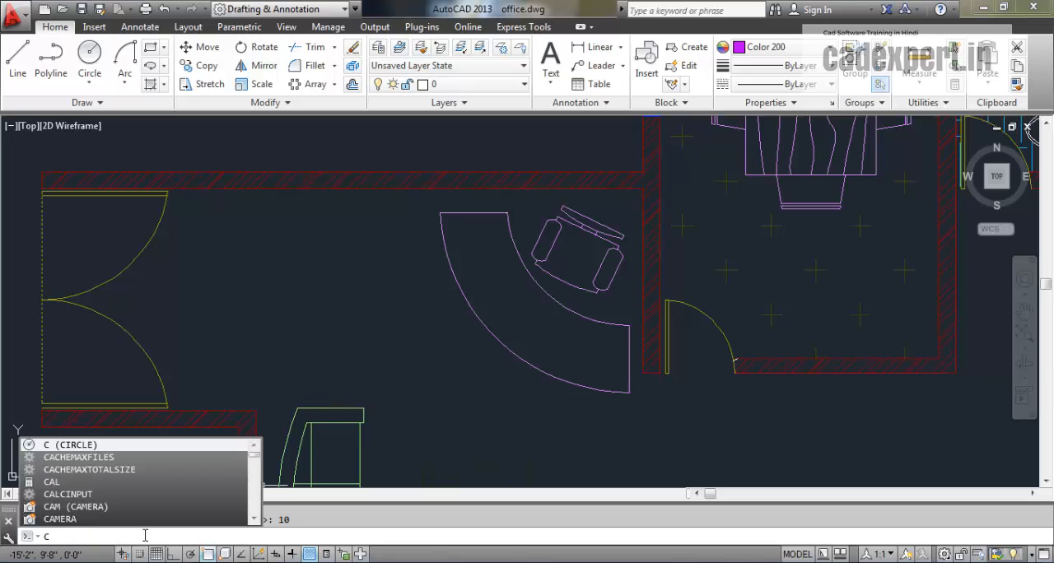
{"action": "type", "text": "o"}
{"action": "key", "text": "Return"}
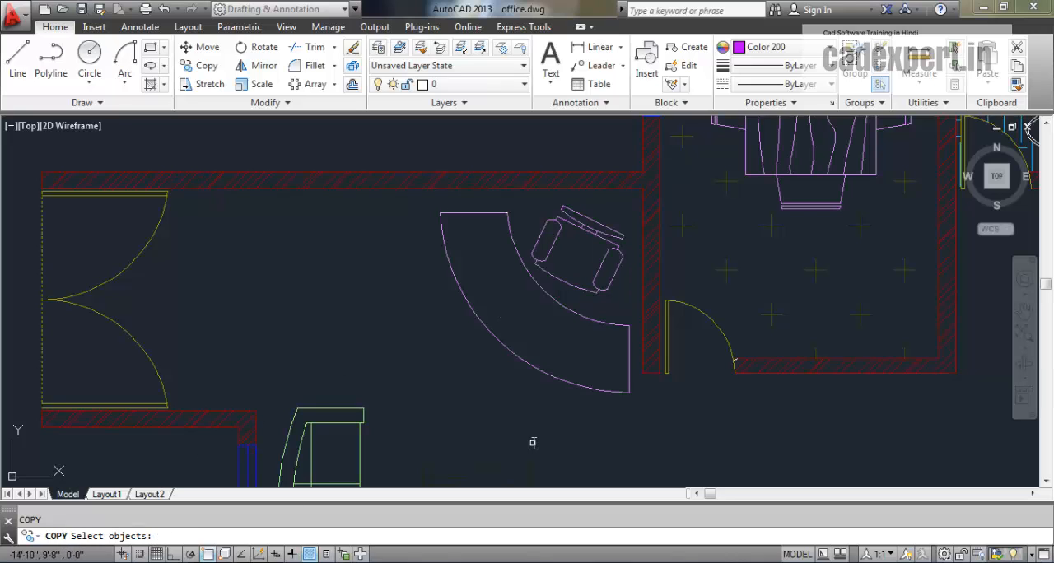
{"action": "left_click", "coordinate": [598, 274]}
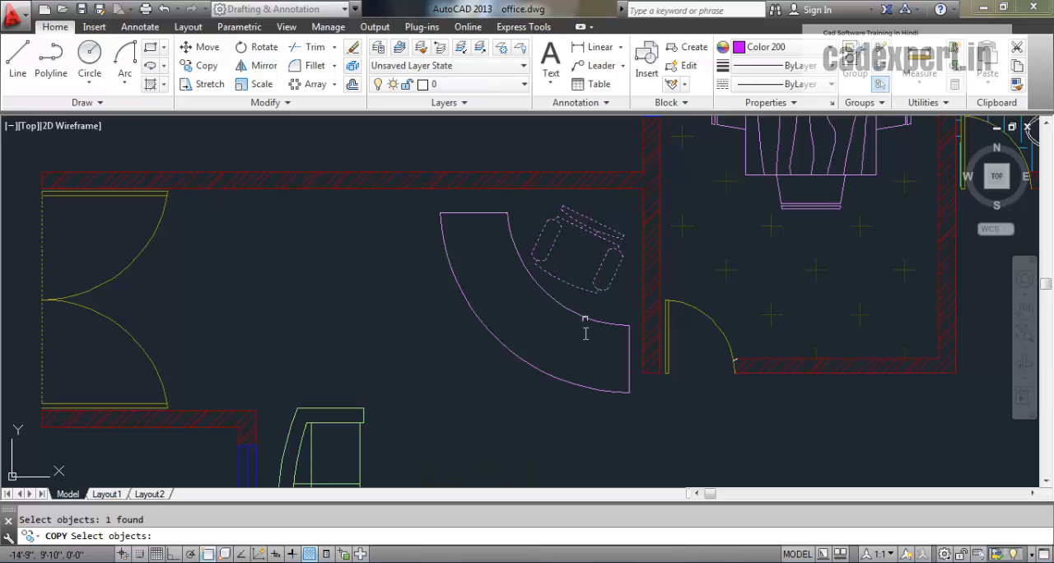
{"action": "key", "text": "Return"}
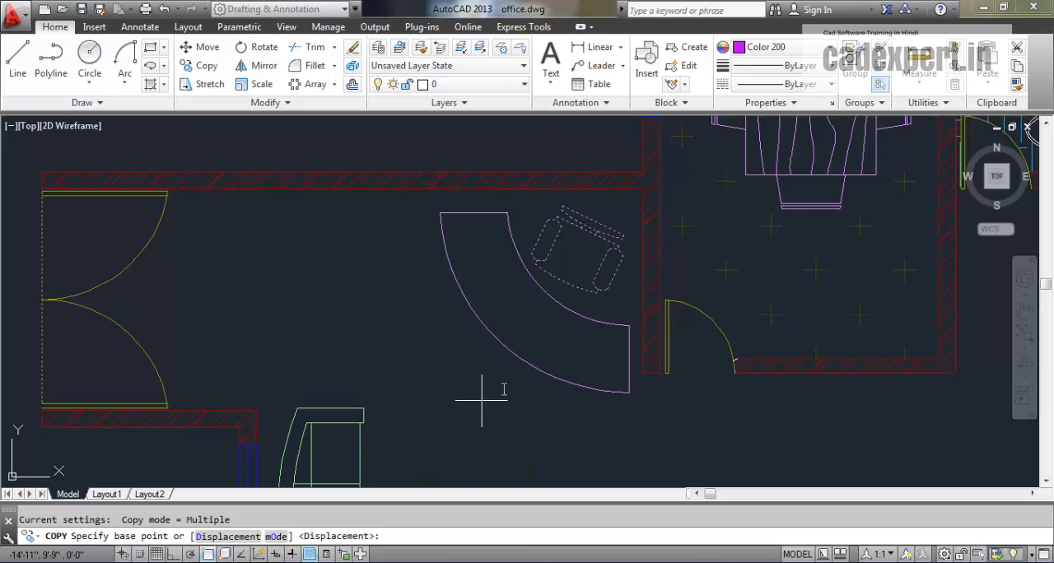
{"action": "left_click", "coordinate": [597, 292]}
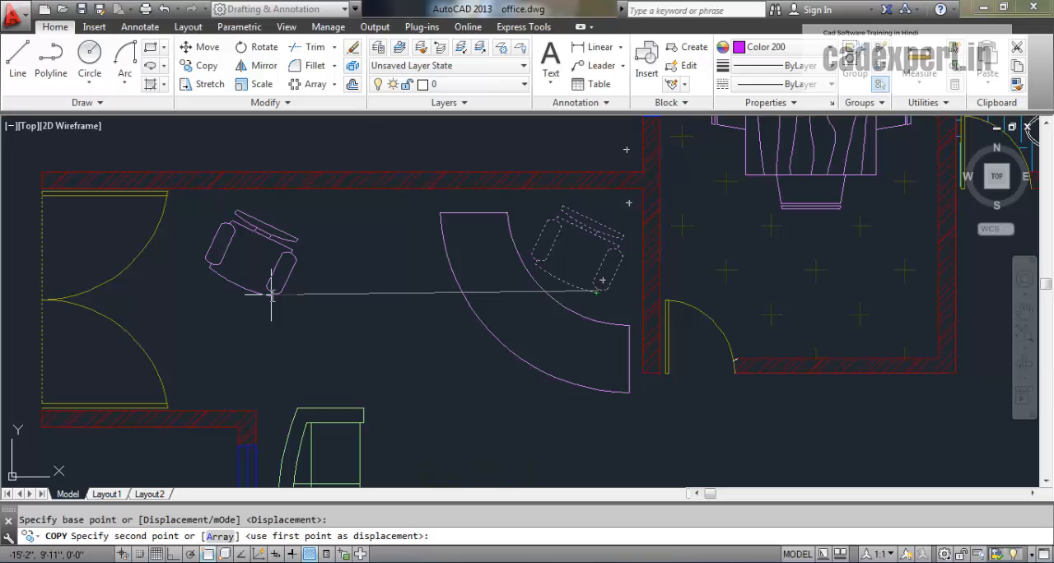
{"action": "left_click", "coordinate": [271, 295]}
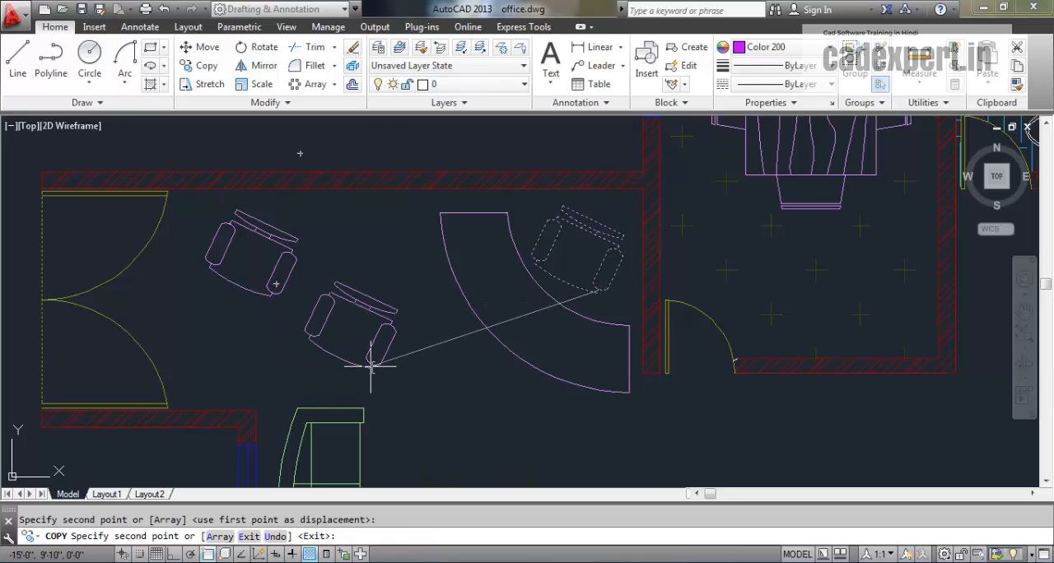
- Place a second copy of the chair just below the first one, above the three-seat sofa, and end the Copy command
{"action": "middle_click_drag", "start_coordinate": [459, 353], "coordinate": [362, 209]}
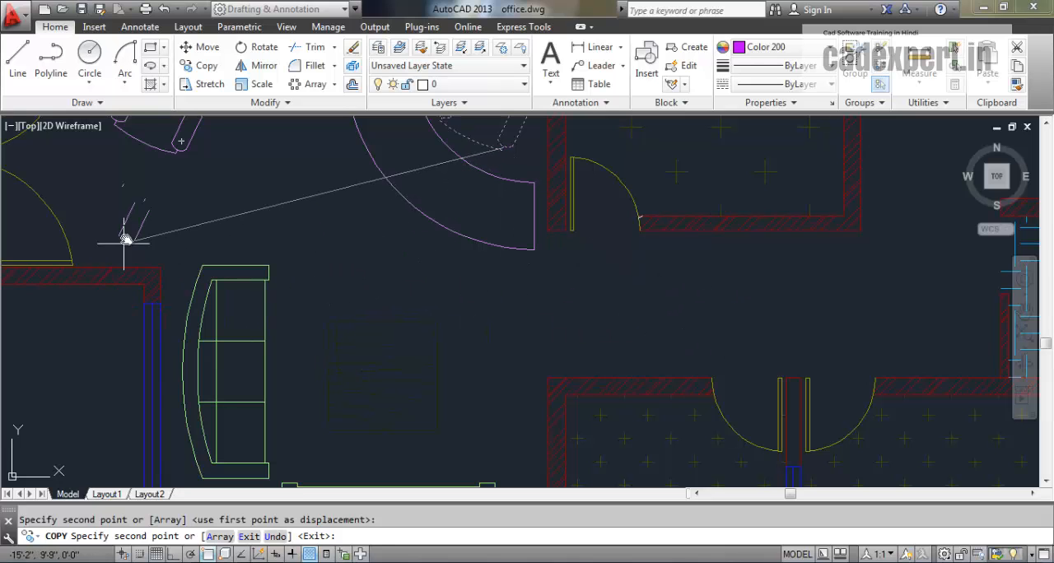
{"action": "left_click", "coordinate": [176, 243]}
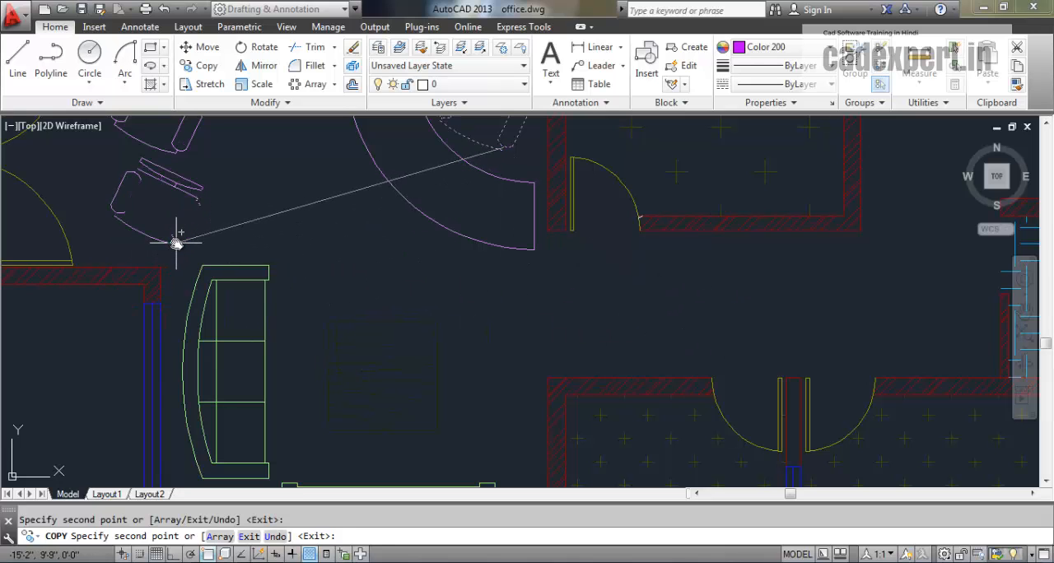
{"action": "middle_click_drag", "start_coordinate": [343, 308], "coordinate": [587, 420]}
{"action": "scroll", "coordinate": [451, 365], "scroll_direction": "down", "scroll_amount": 5}
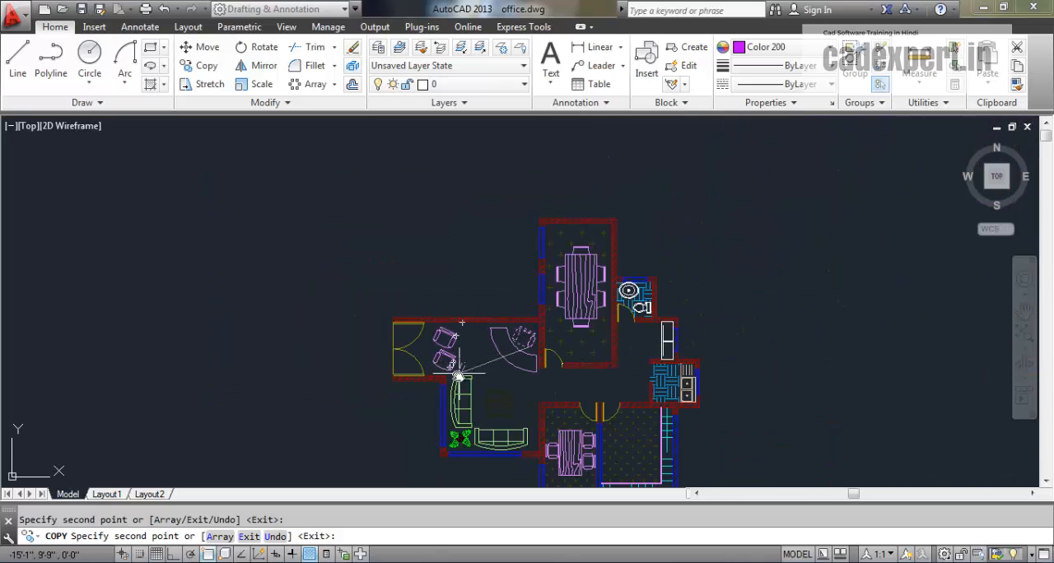
{"action": "scroll", "coordinate": [458, 377], "scroll_direction": "up", "scroll_amount": 4}
{"action": "key", "text": "Escape"}
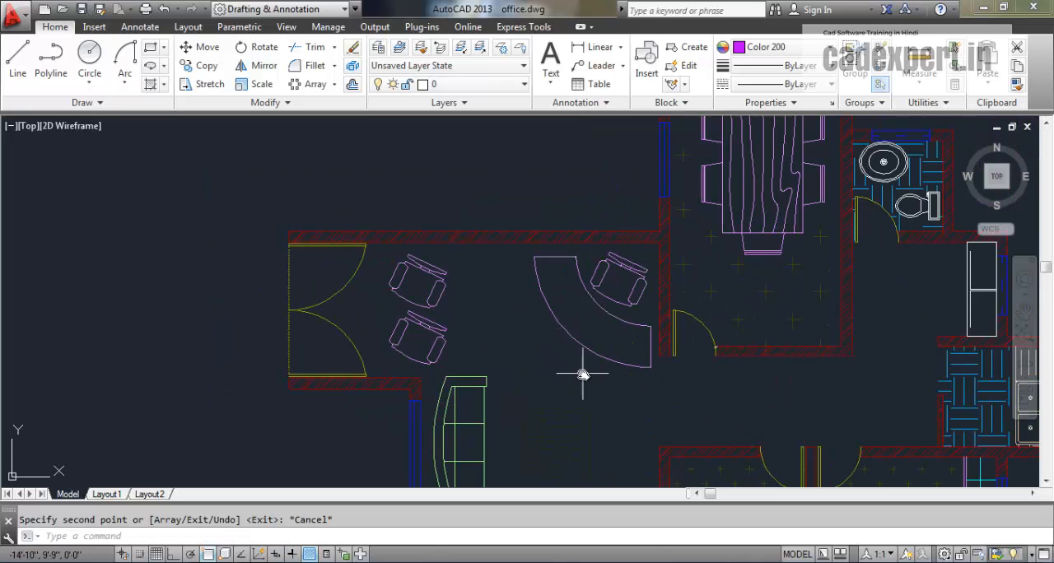